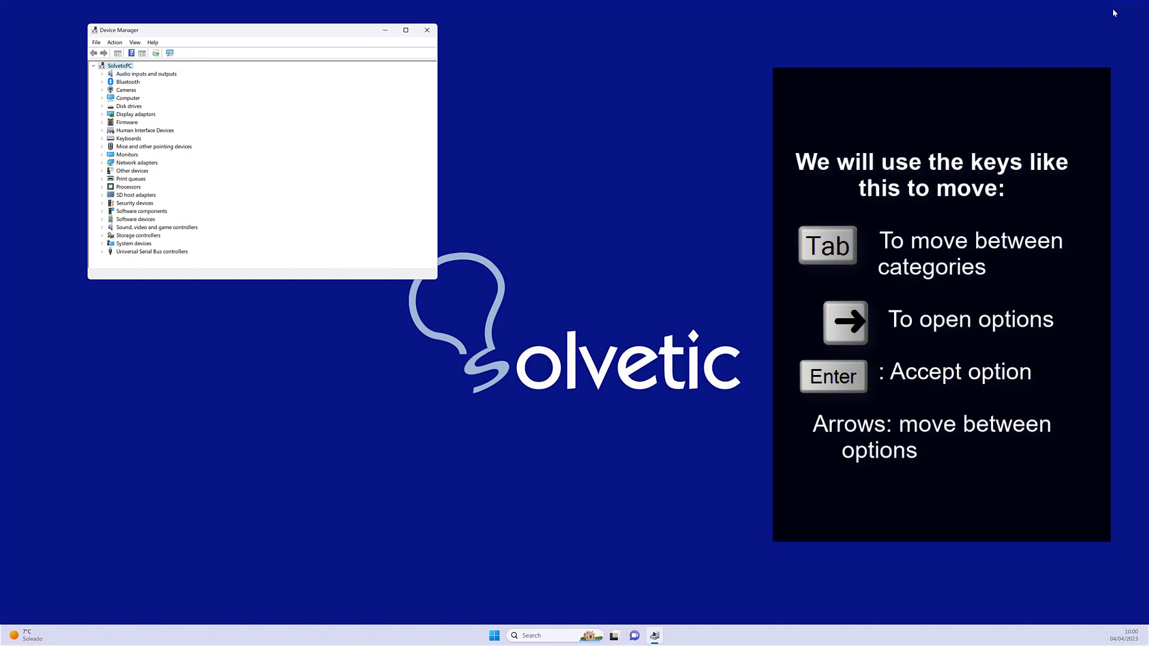
# Expand the Mice and other pointing devices category in the device list.
pyautogui.press('Down')
pyautogui.press('Up')
pyautogui.press('Left')
pyautogui.press('Right')
pyautogui.press('Down')
pyautogui.press('Down')
pyautogui.press('Down')
pyautogui.press('Down')
pyautogui.press('Down')
pyautogui.press('Down')
pyautogui.press('Down')
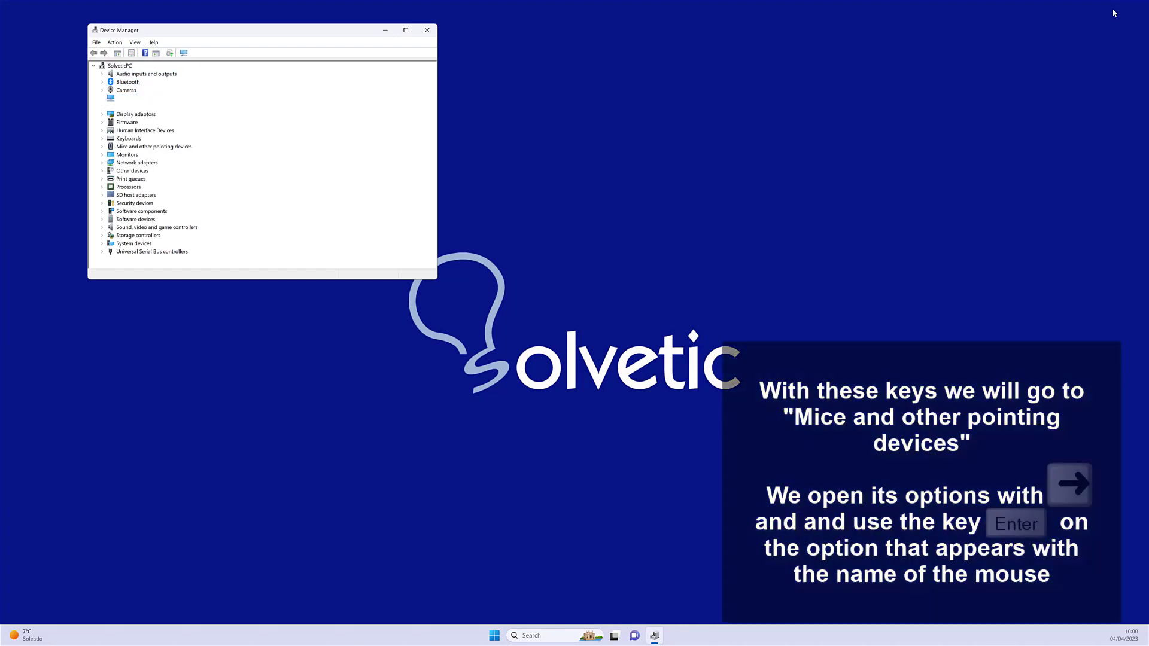
pyautogui.press('Down')
pyautogui.press('Down')
pyautogui.press('Down')
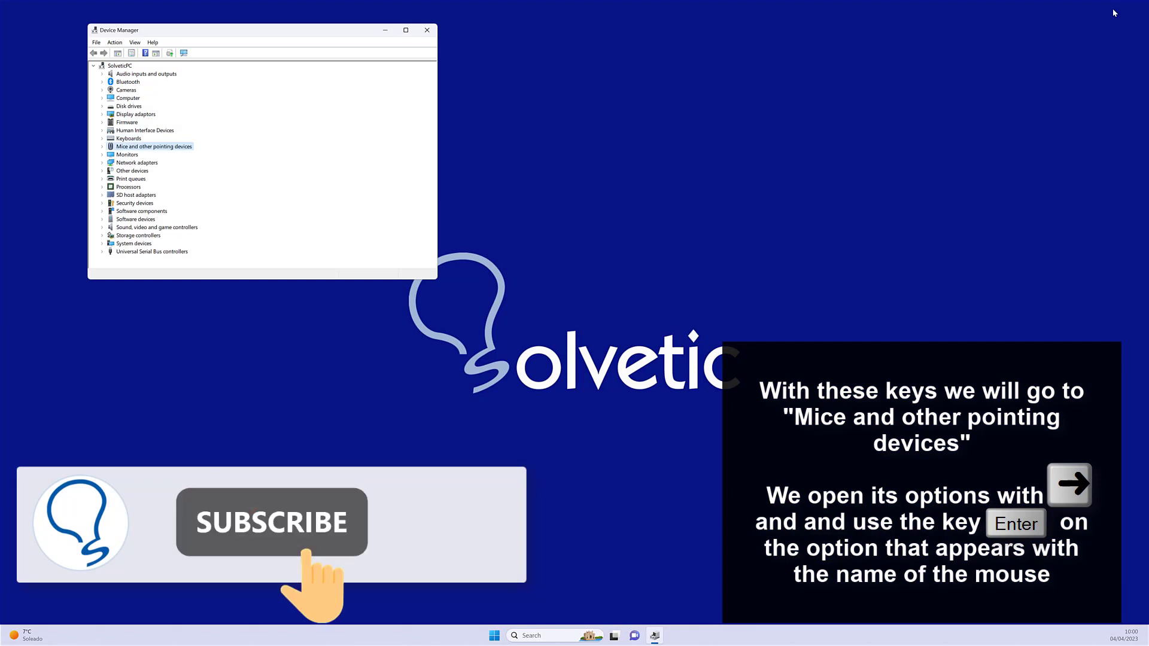
pyautogui.press('Right')
# Open the properties of the first HID-compliant mouse and show its driver settings.
pyautogui.press('Down')
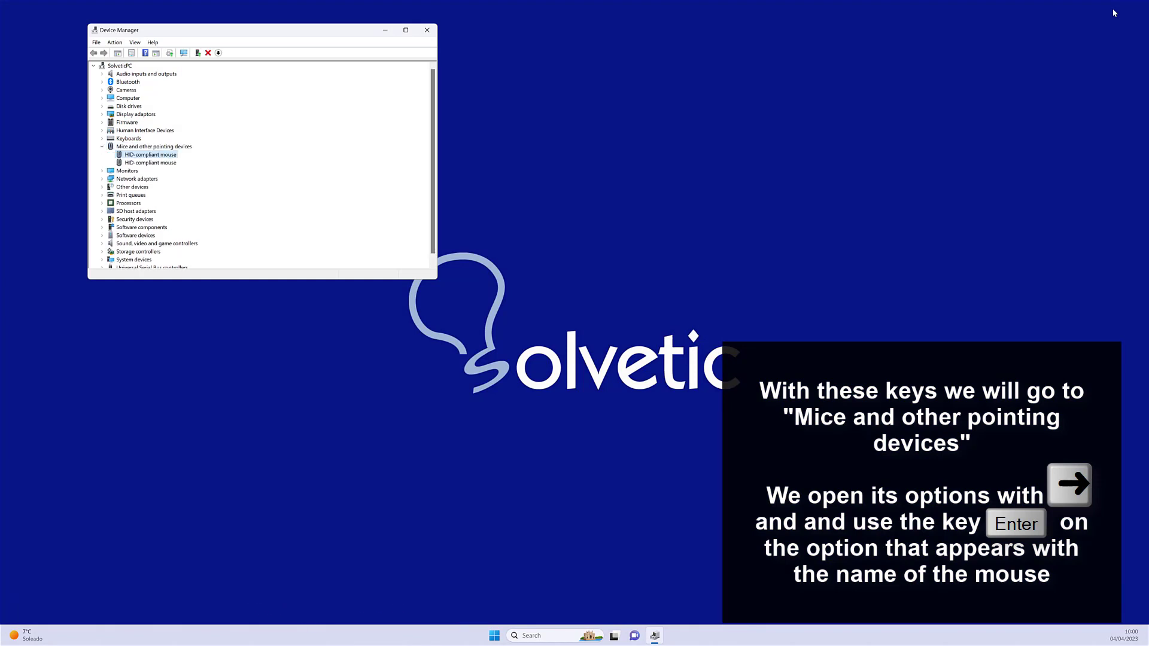
pyautogui.press('Return')
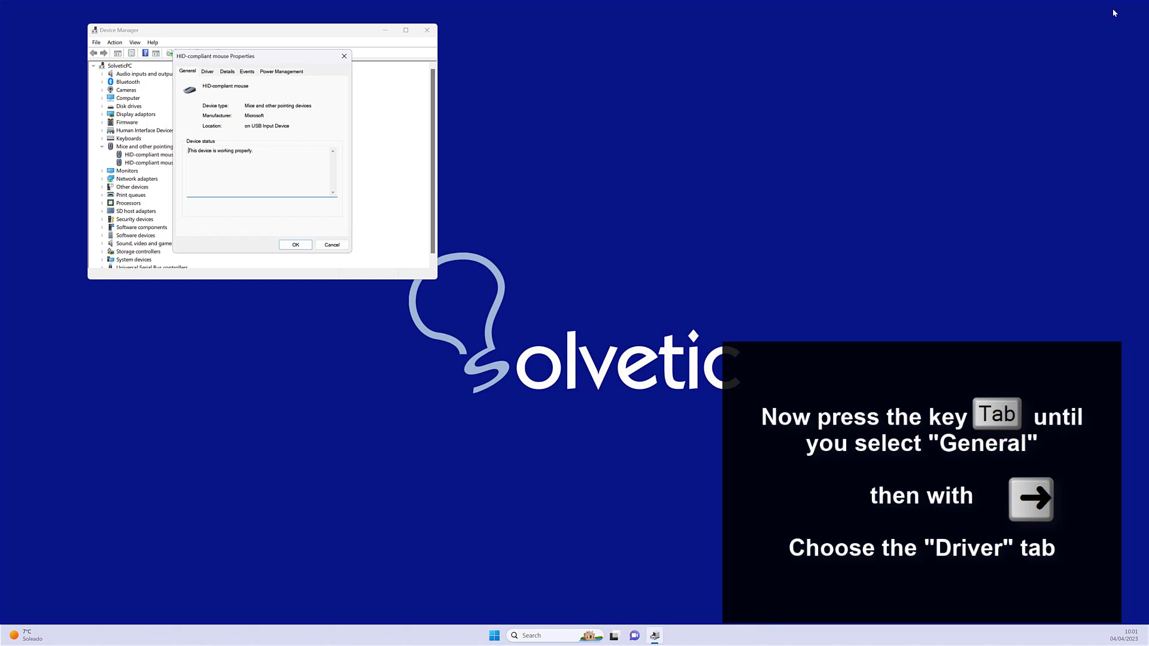
pyautogui.press('Tab')
pyautogui.press('Tab')
pyautogui.press('Tab')
pyautogui.press('Tab')
pyautogui.press('Tab')
pyautogui.press('Tab')
pyautogui.press('Tab')
pyautogui.press('Right')
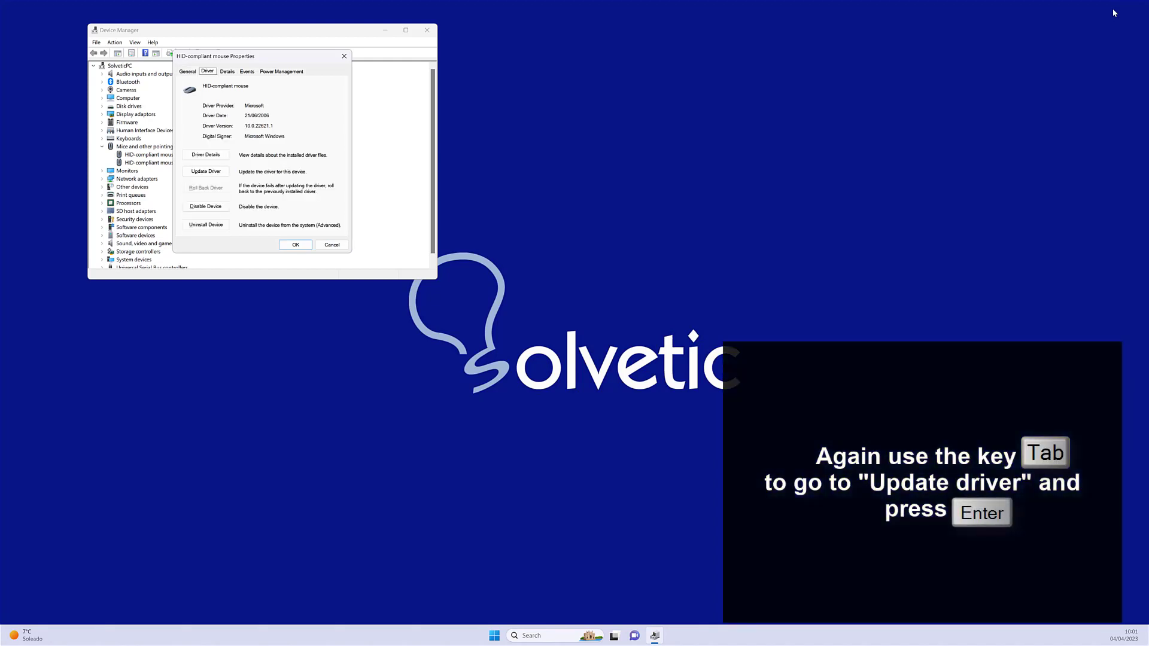
# Start a driver update for the HID-compliant mouse, searching automatically for drivers.
pyautogui.press('Tab')
pyautogui.press('Tab')
pyautogui.press('Return')
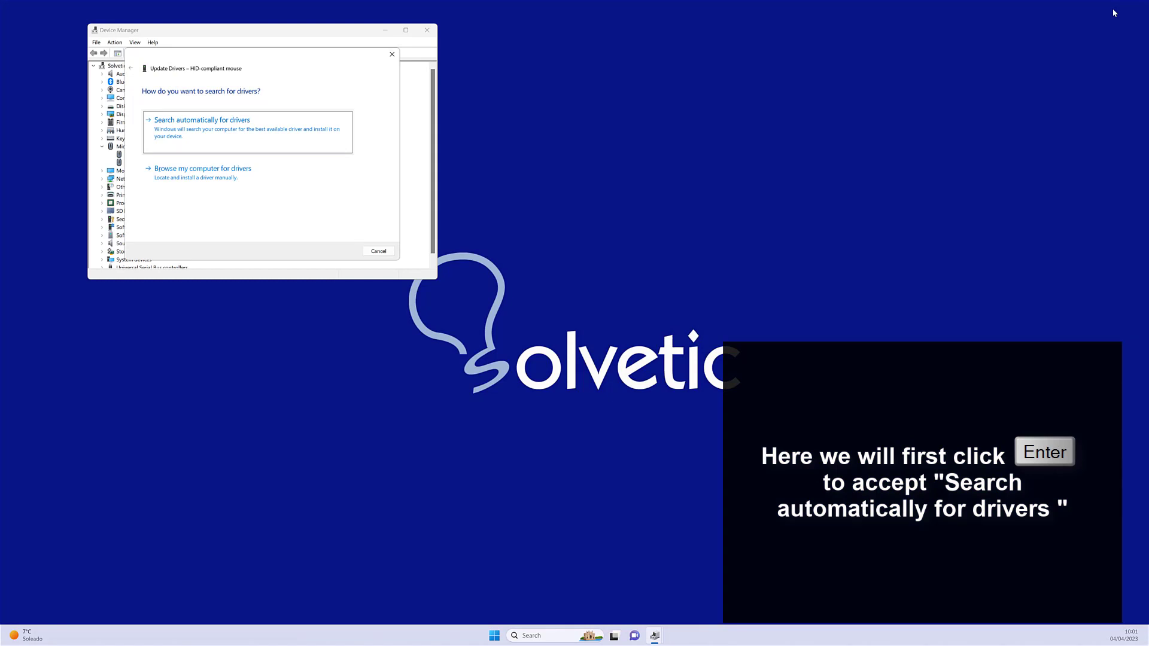
pyautogui.press('Return')
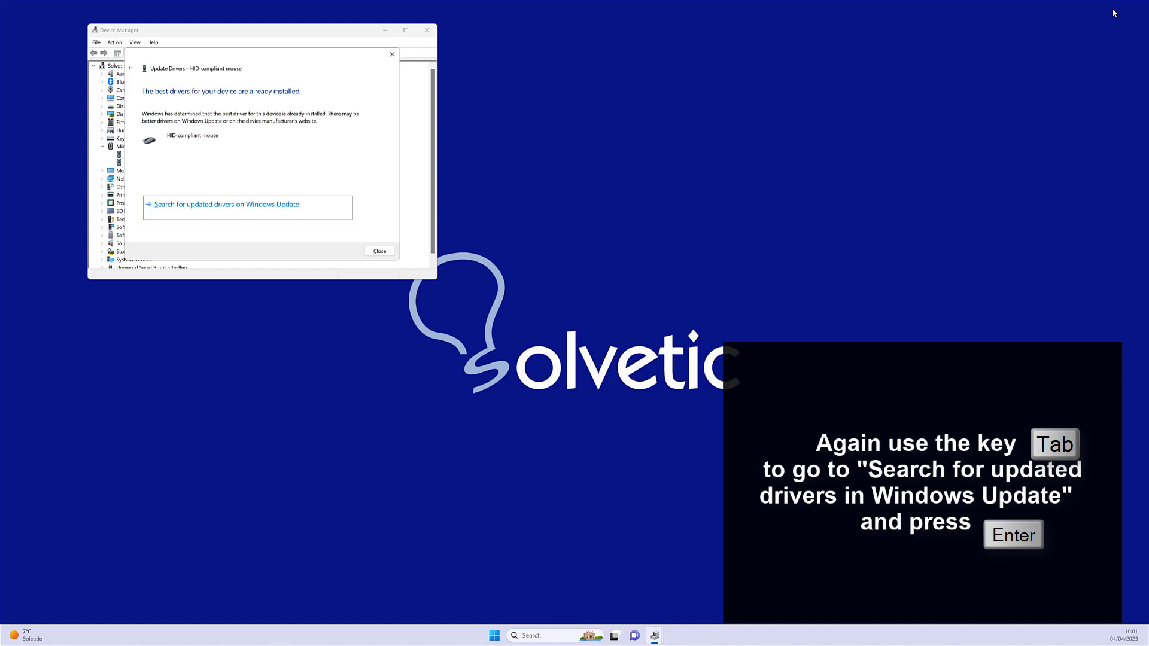
# Continue the driver search on Windows Update and resume the paused updates.
pyautogui.press('Return')
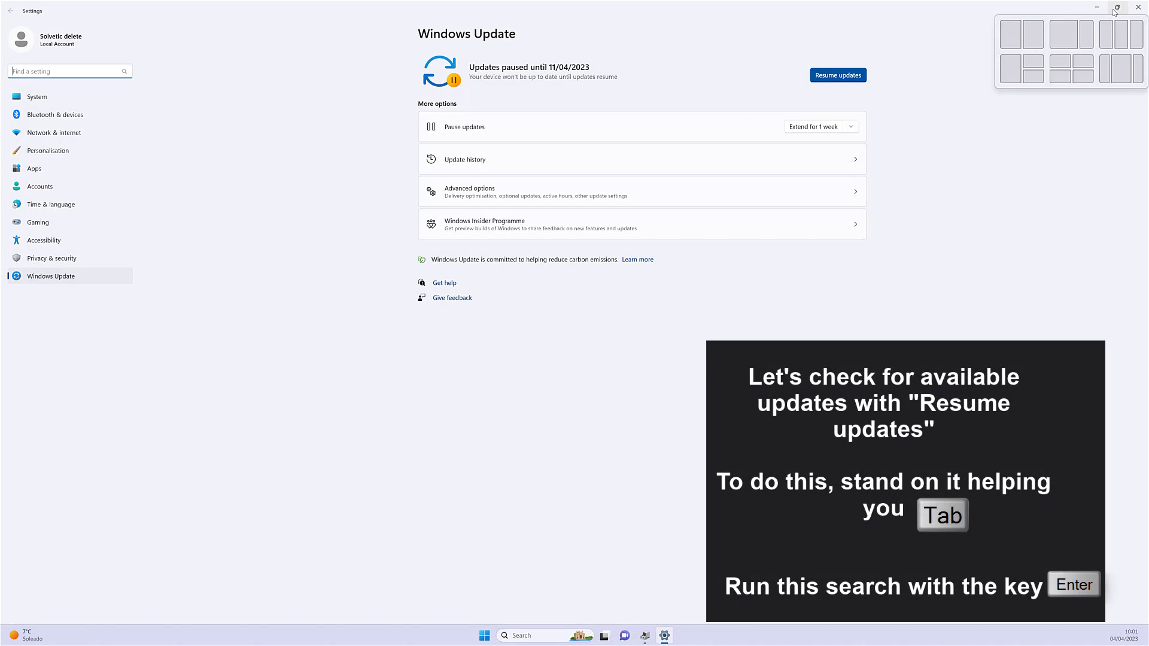
pyautogui.press('Tab')
pyautogui.press('Tab')
pyautogui.press('Tab')
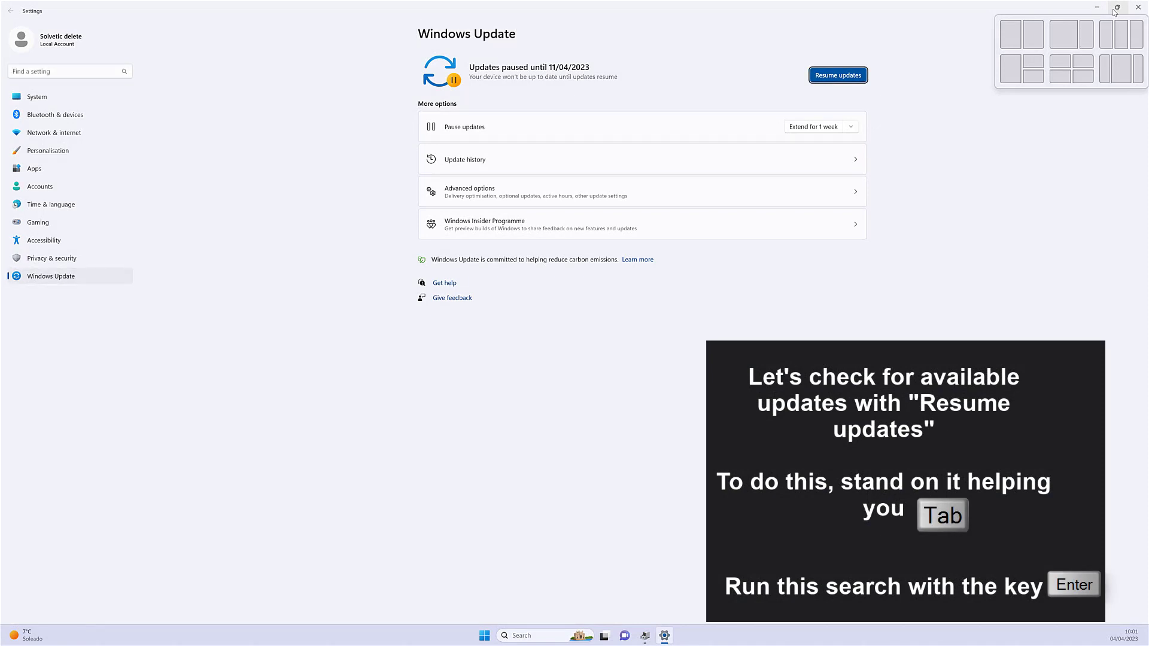
pyautogui.press('Return')
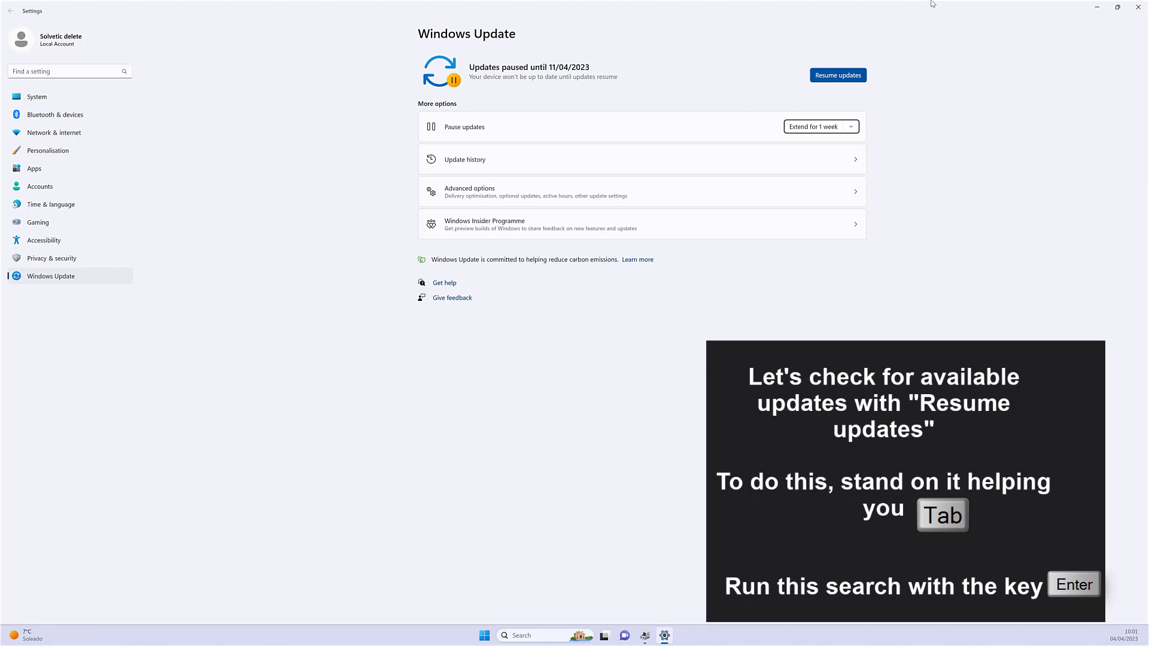
pyautogui.press('Tab')
pyautogui.press('Tab')
pyautogui.press('Tab')
pyautogui.press('Tab')
pyautogui.press('Tab')
pyautogui.press('Tab')
pyautogui.press('Tab')
pyautogui.press('Tab')
pyautogui.press('Tab')
pyautogui.press('Tab')
pyautogui.press('Tab')
pyautogui.press('Return')
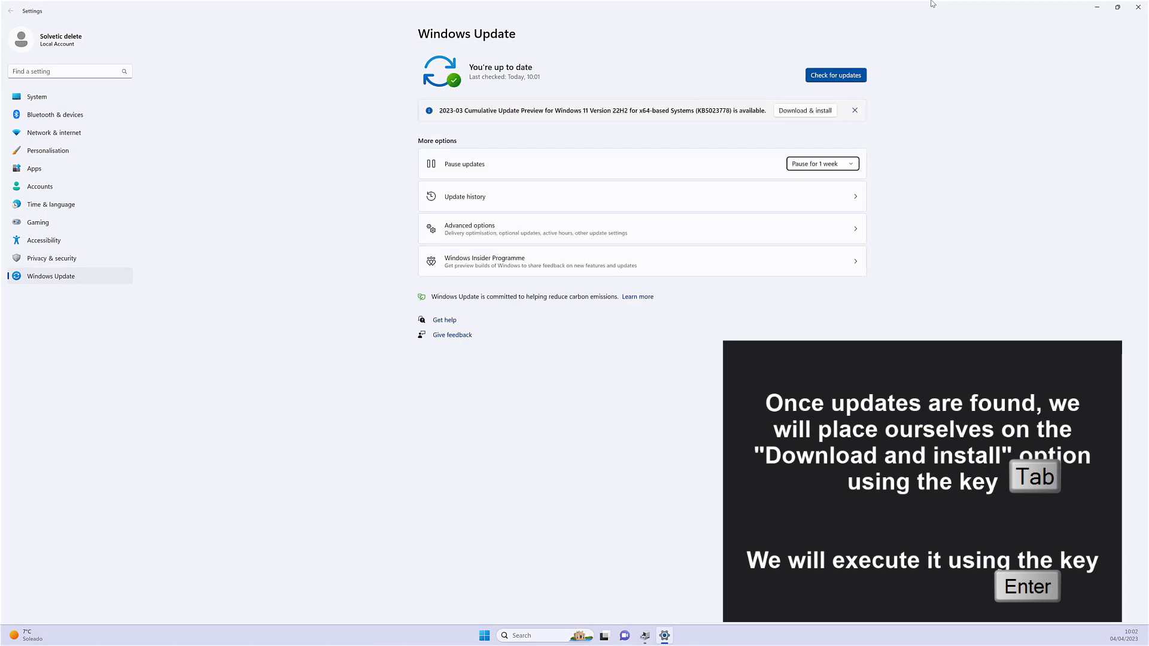
# Start downloading and installing the 2023-03 Cumulative Update Preview for Windows 11 (KB5023778), and close Settings.
pyautogui.press('Tab')
pyautogui.press('Tab')
pyautogui.press('Tab')
pyautogui.press('Tab')
pyautogui.press('Tab')
pyautogui.press('Tab')
pyautogui.press('Tab')
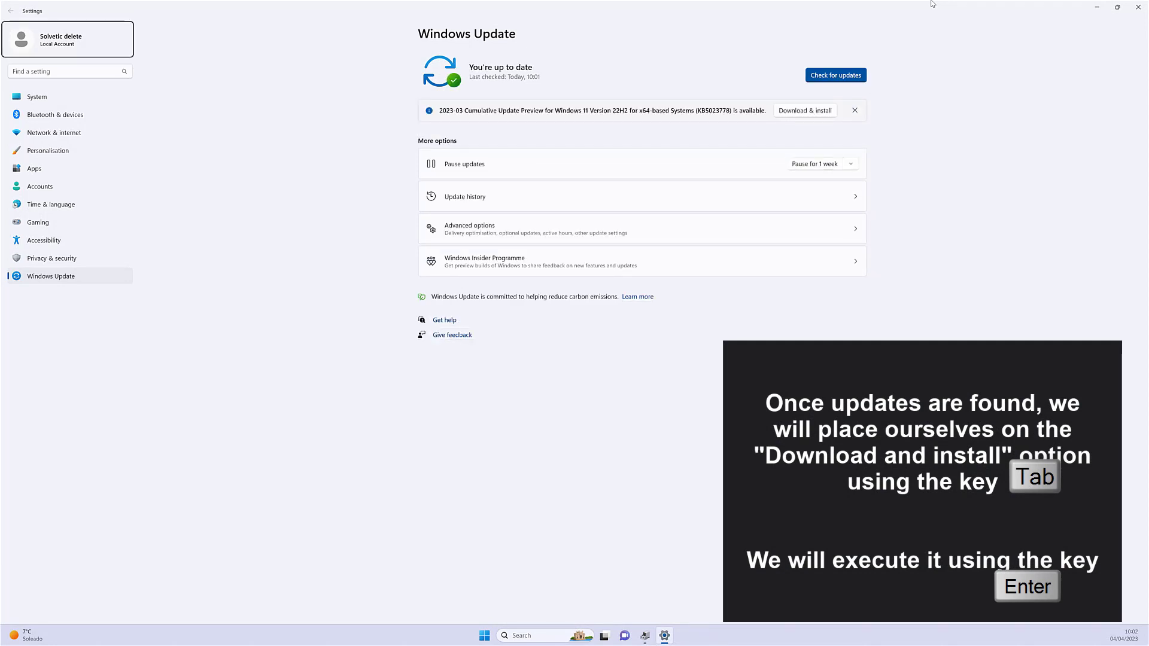
pyautogui.press('Tab')
pyautogui.press('Tab')
pyautogui.press('Tab')
pyautogui.press('Tab')
pyautogui.press('Tab')
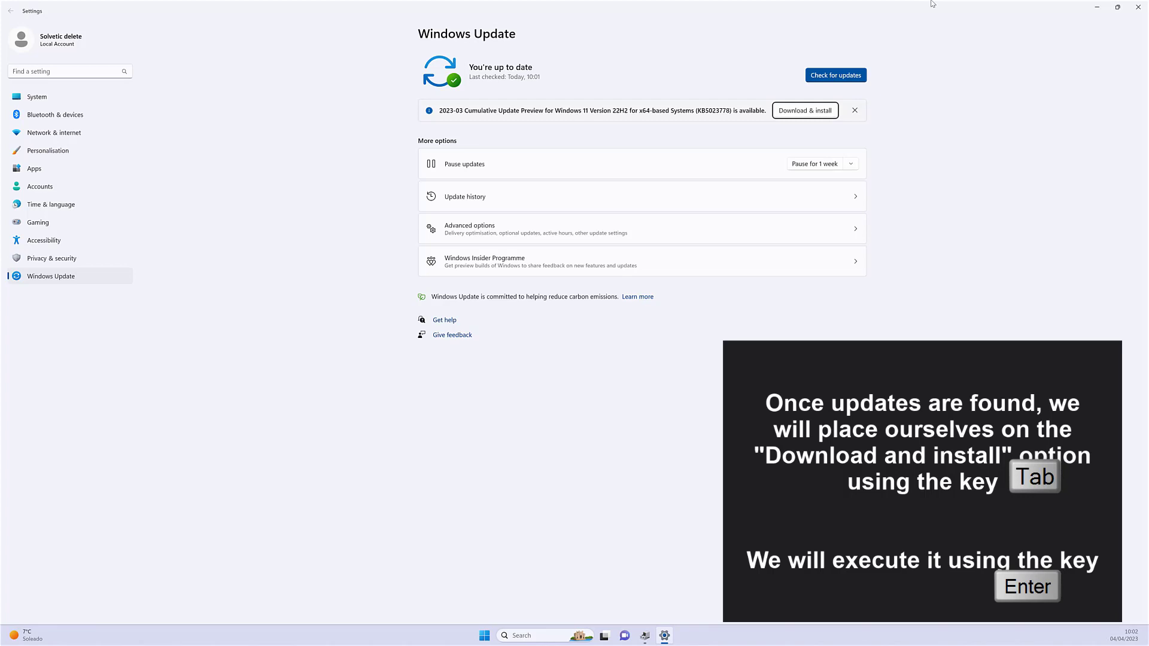
pyautogui.press('Return')
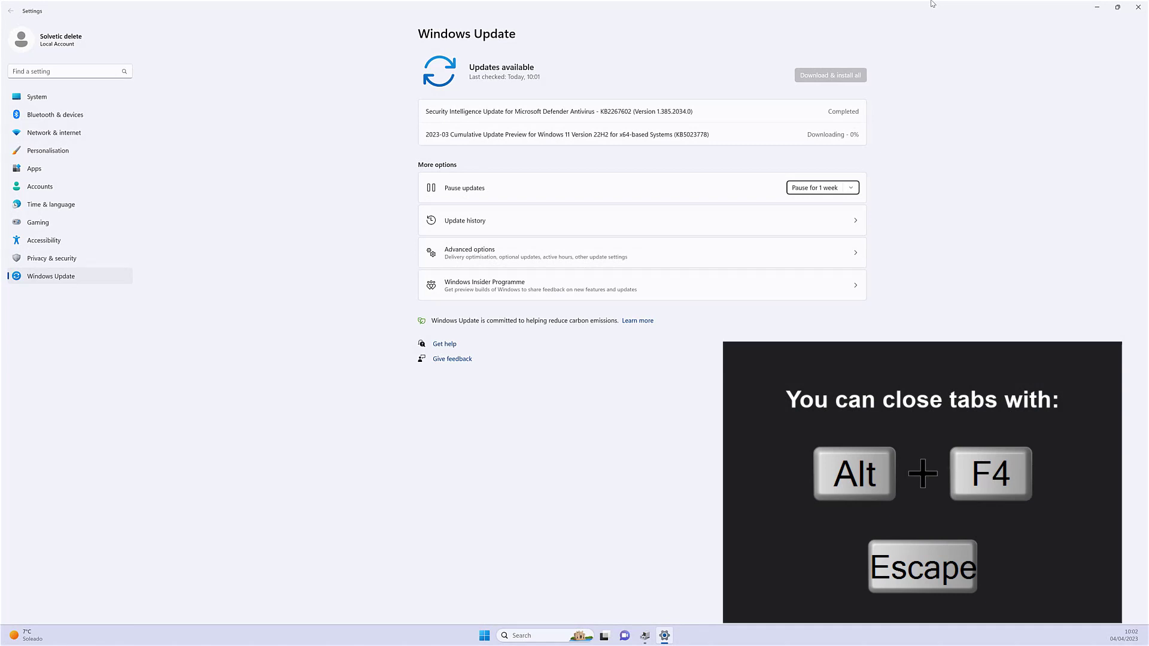
pyautogui.hotkey('alt', 'F4')
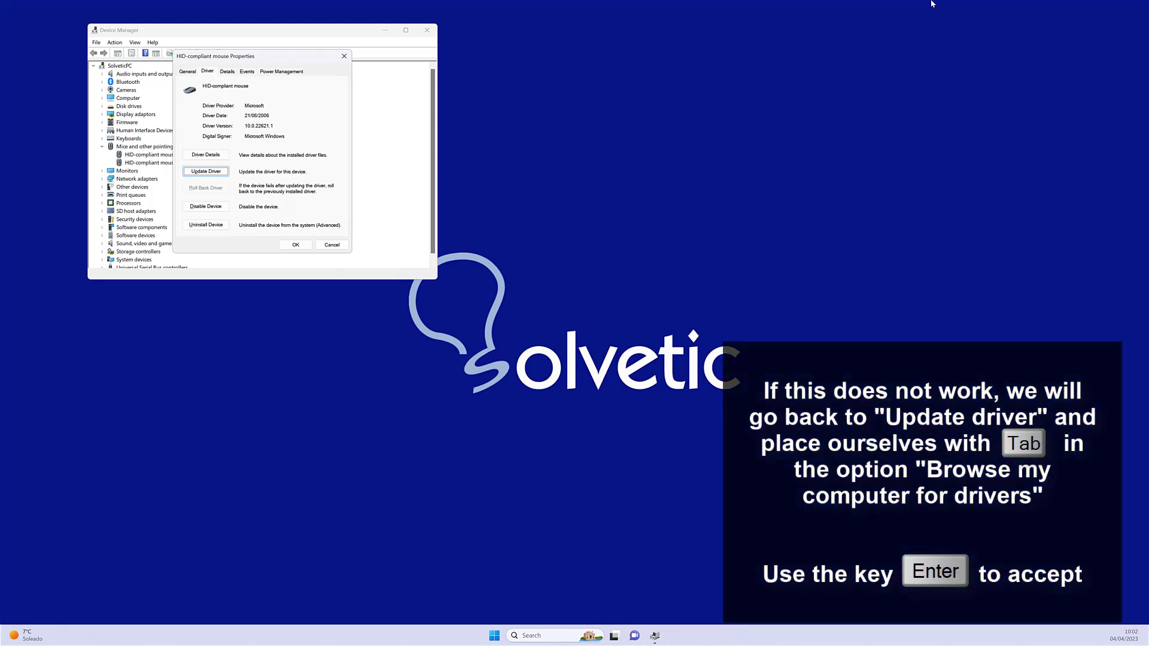
# Restart the mouse driver update, browse the computer for drivers and choose to pick from the list of available drivers.
pyautogui.press('Return')
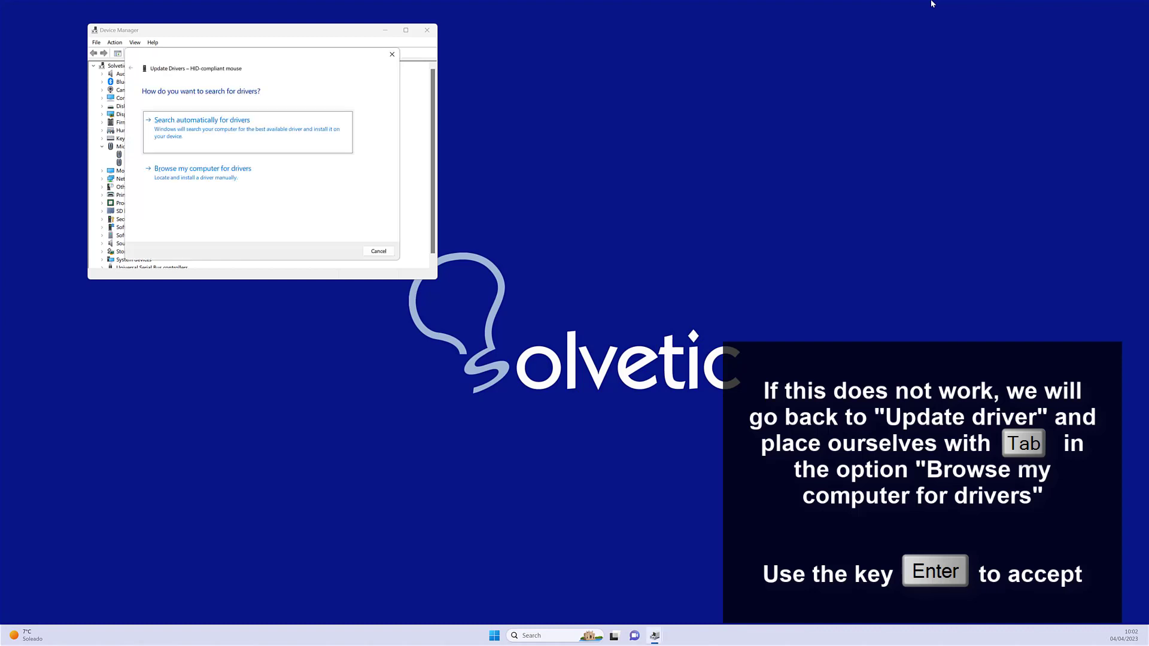
pyautogui.press('Tab')
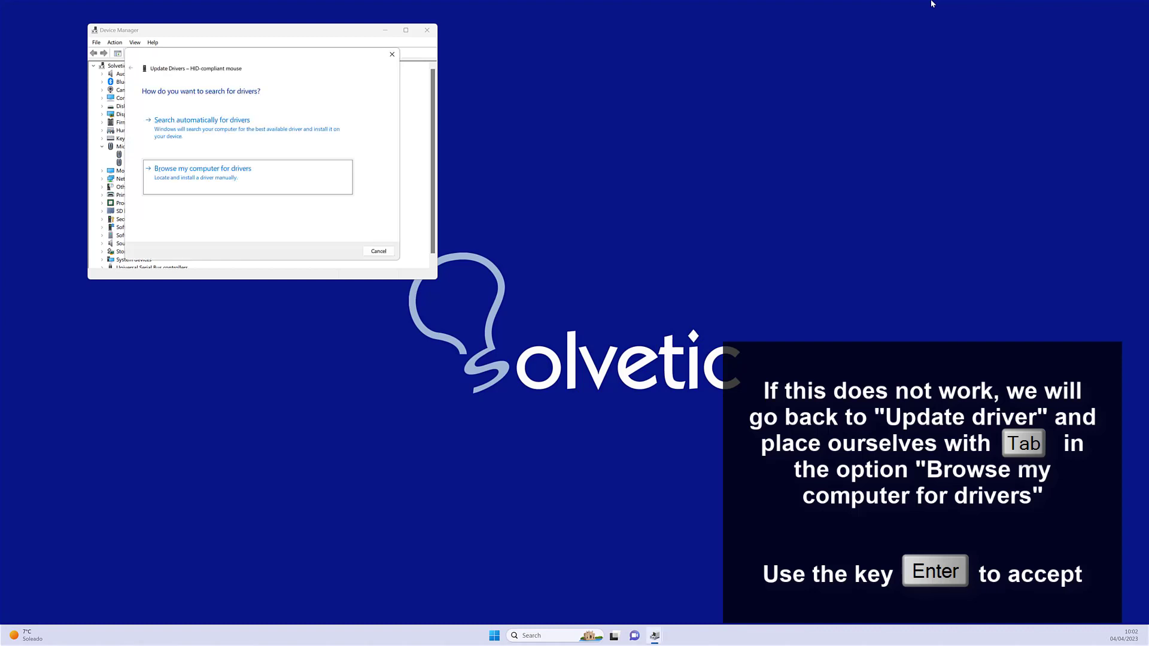
pyautogui.press('Return')
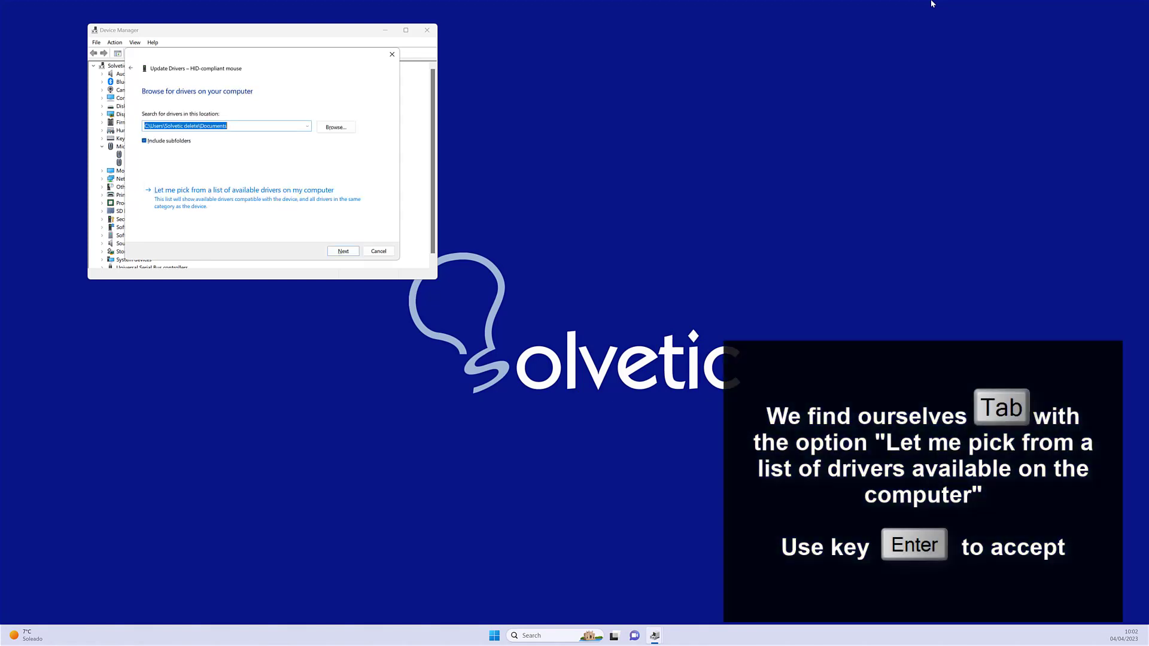
pyautogui.press('Tab')
pyautogui.press('Tab')
pyautogui.press('Tab')
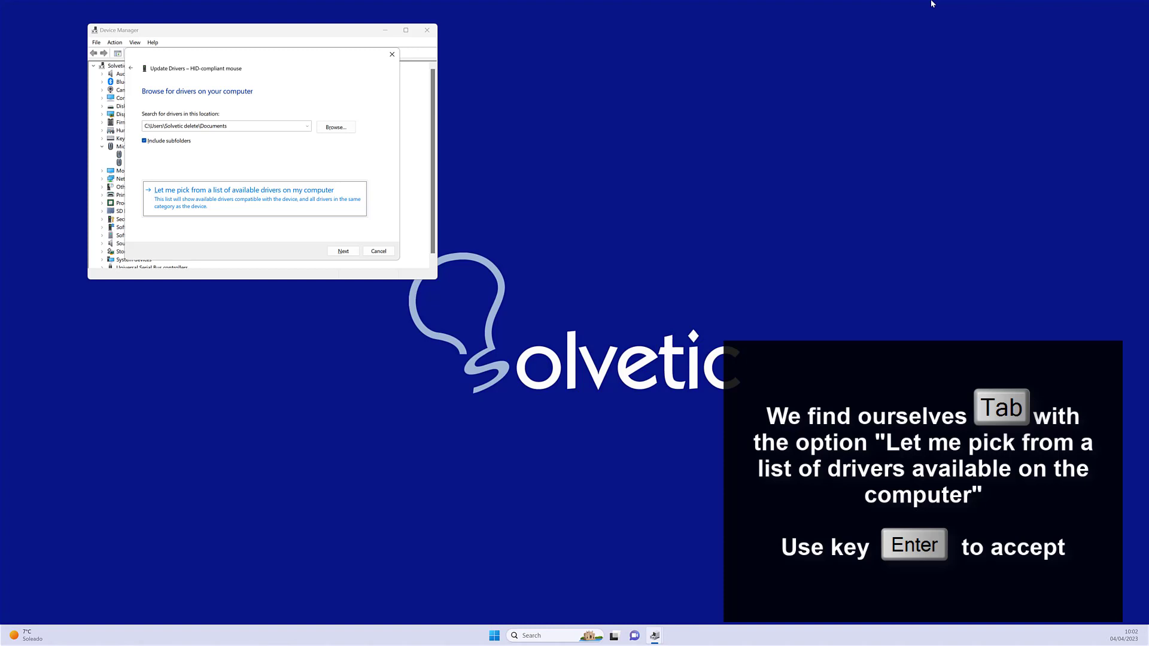
pyautogui.press('Return')
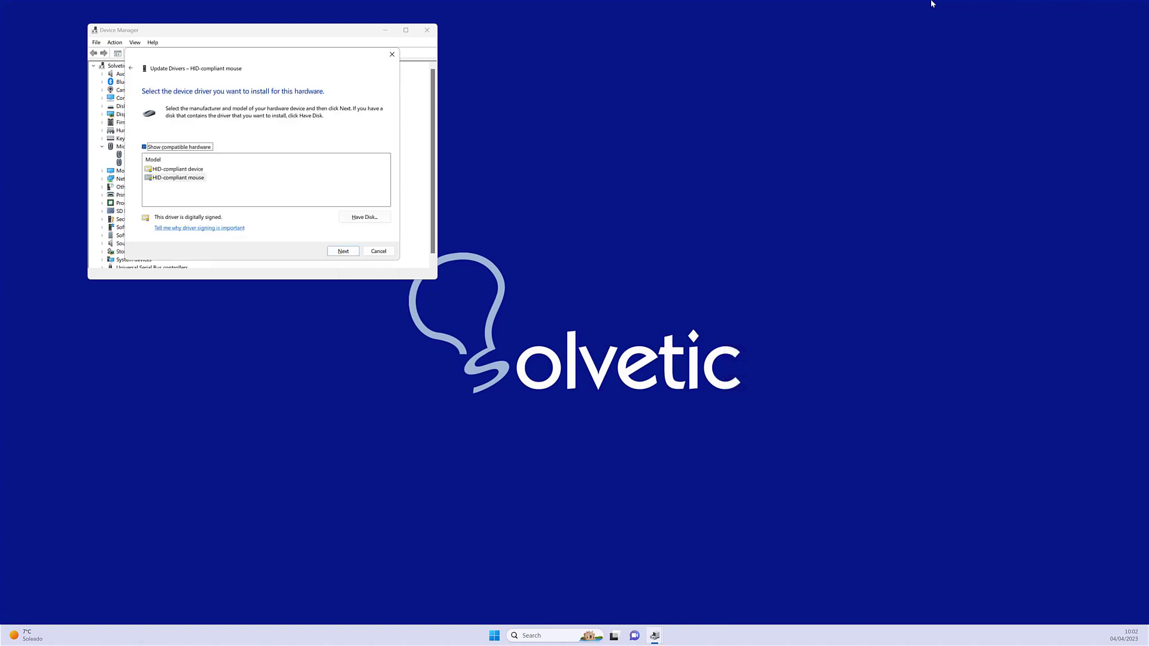
# Install the HID-compliant mouse driver from the compatible hardware list and close the update wizard.
pyautogui.press('Tab')
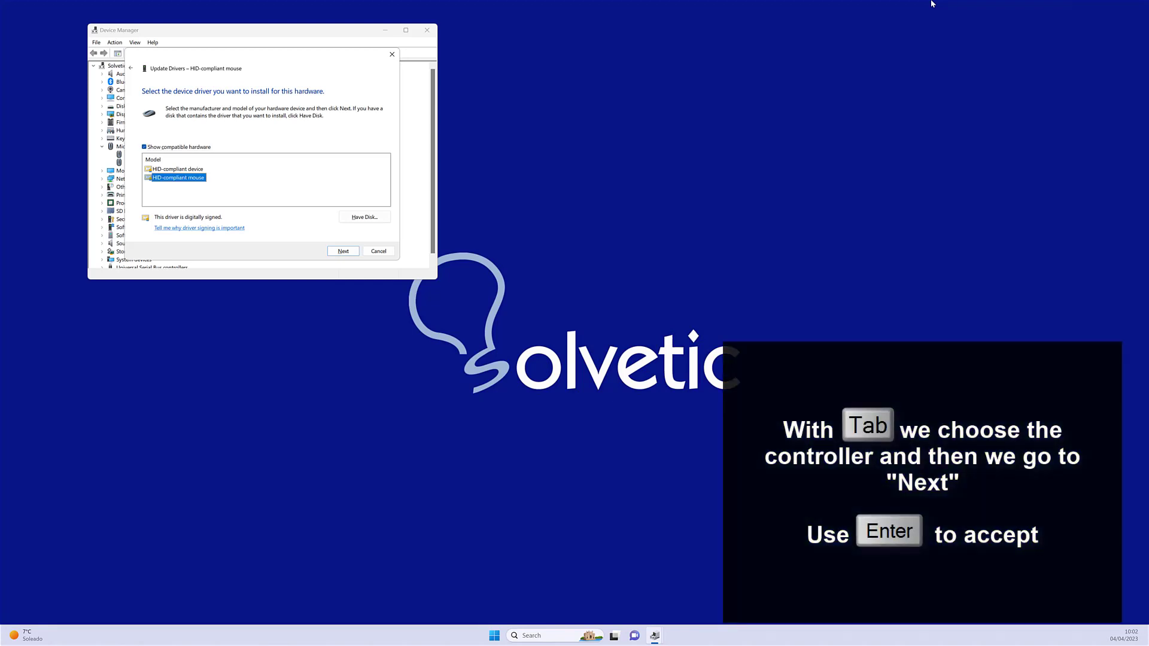
pyautogui.press('Tab')
pyautogui.press('Tab')
pyautogui.press('Tab')
pyautogui.press('Return')
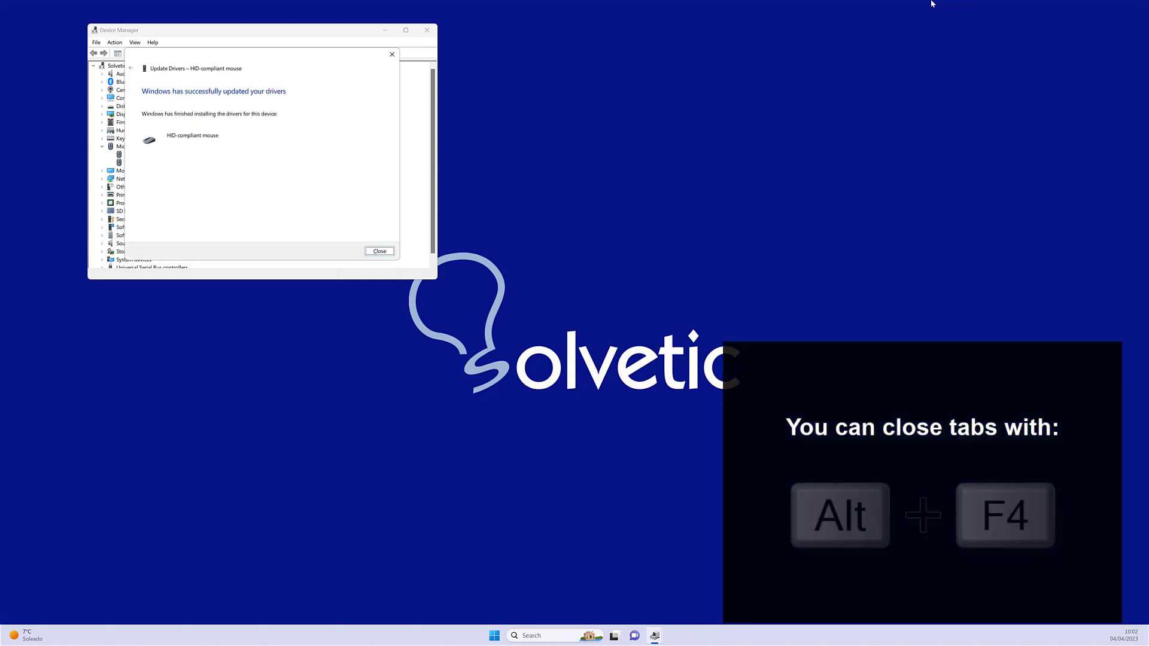
pyautogui.hotkey('alt', 'F4')
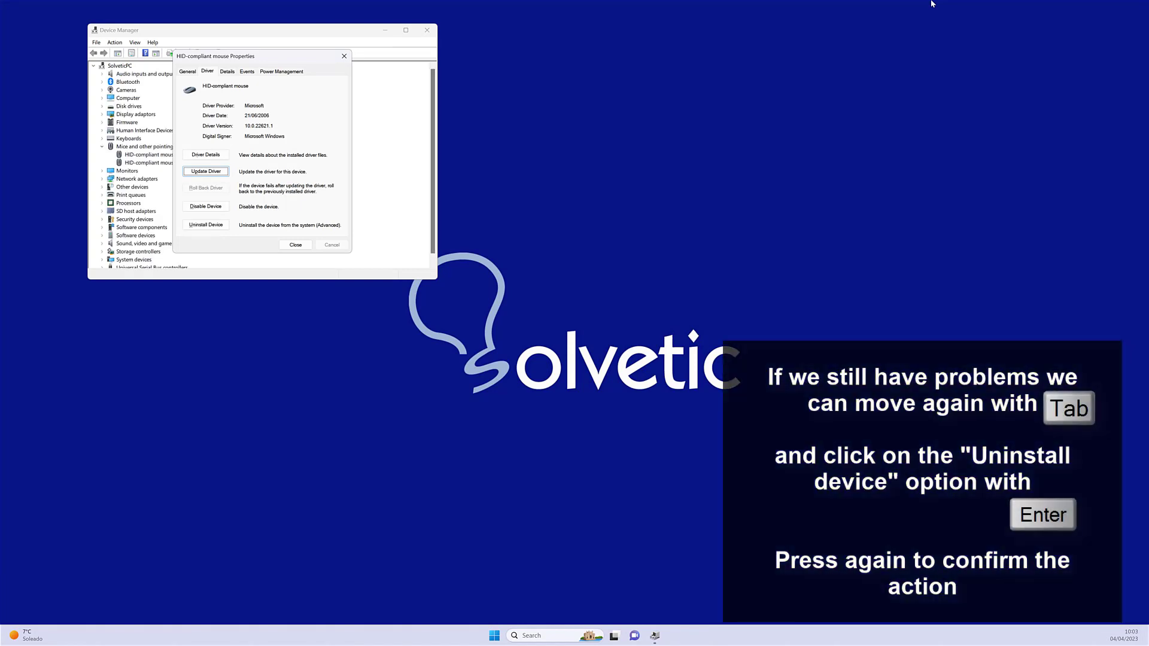
# Uninstall the HID-compliant mouse device from the system and confirm the removal.
pyautogui.press('Tab')
pyautogui.press('Tab')
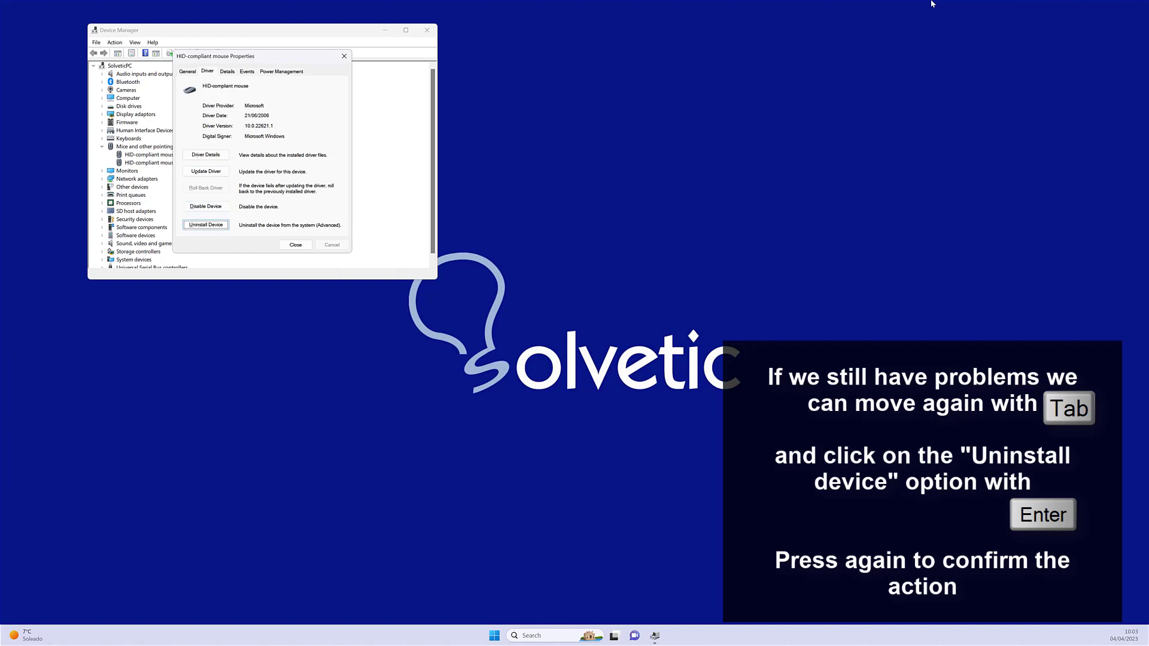
pyautogui.press('Return')
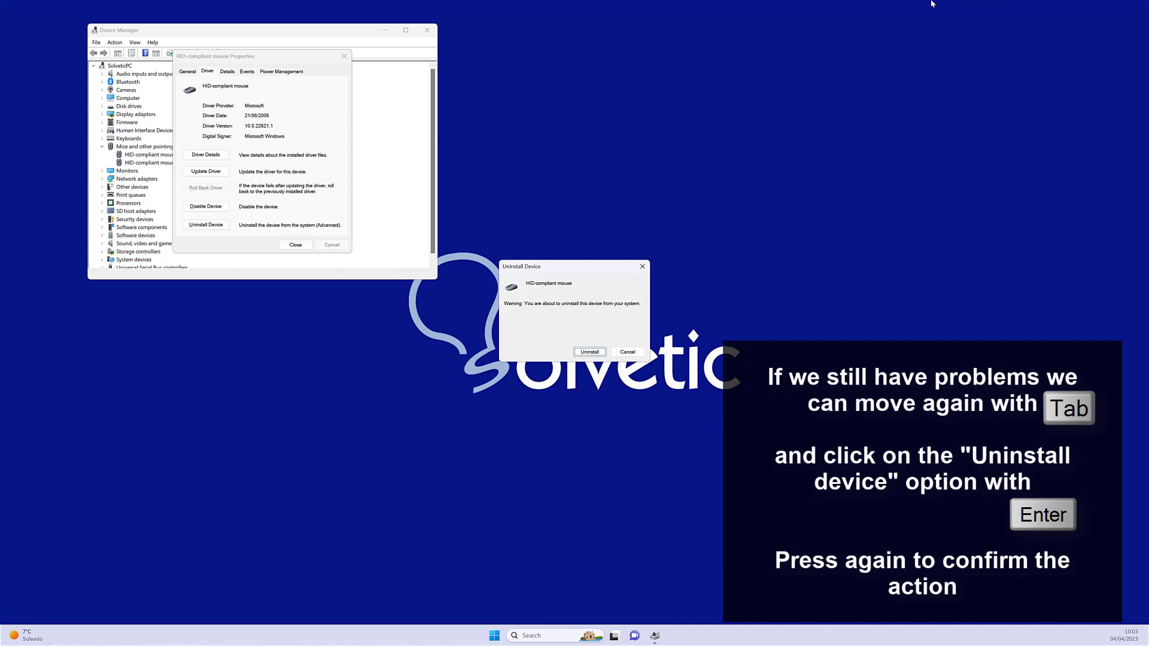
pyautogui.press('Return')
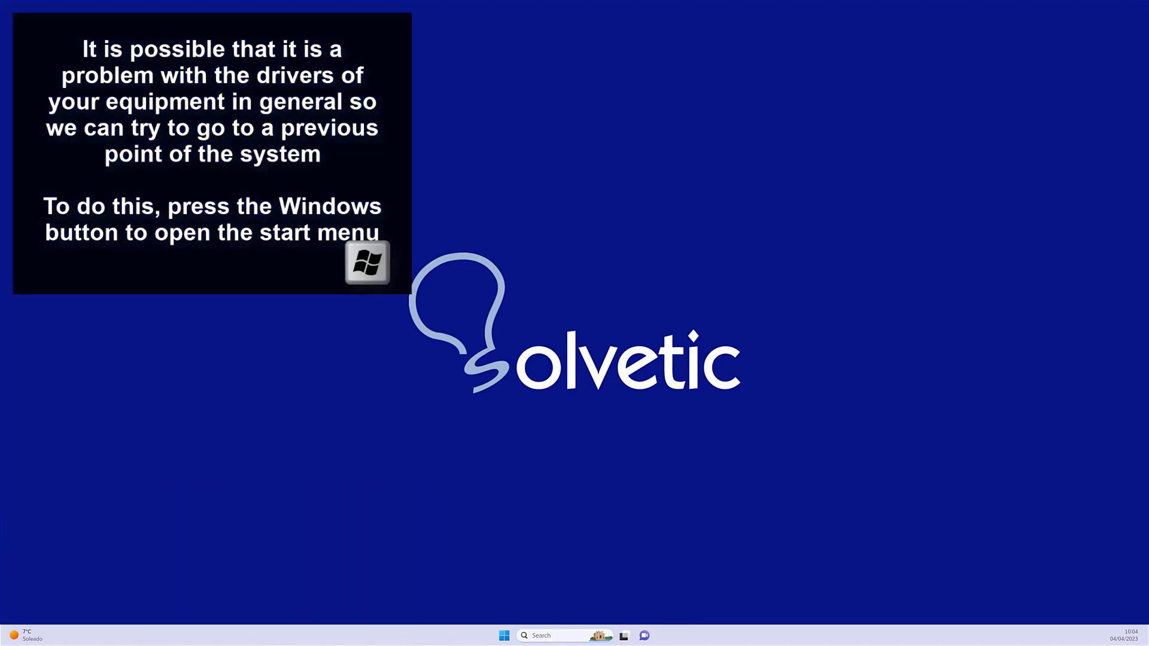
# Search Windows for "restore" and open Create a restore point.
pyautogui.press('super')
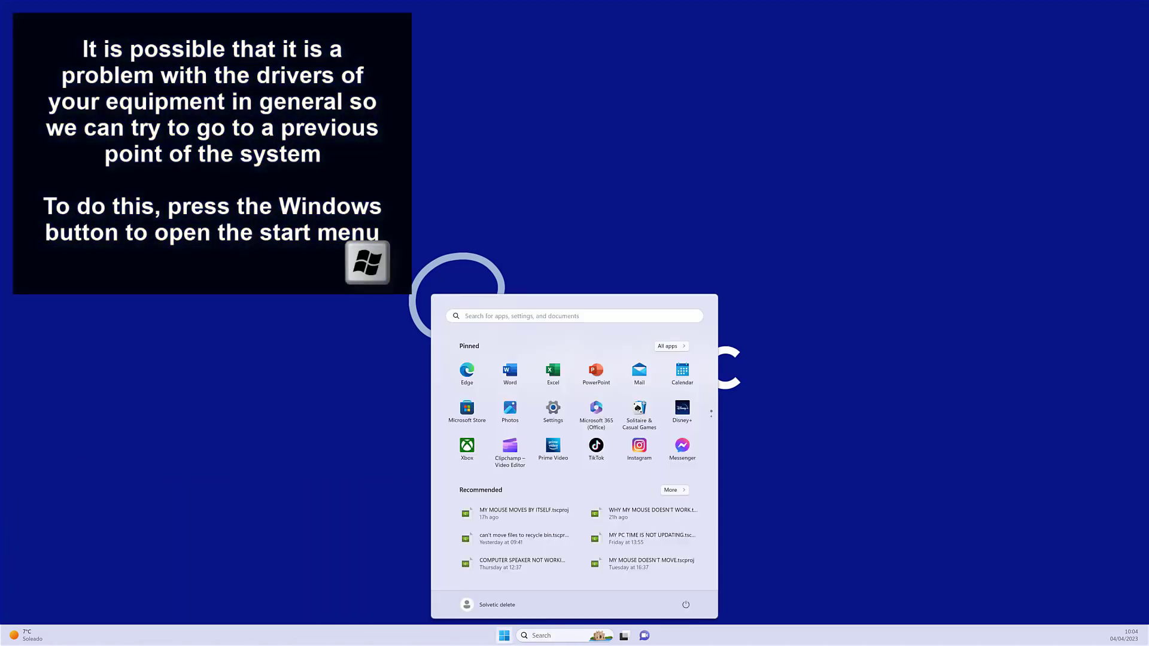
pyautogui.write('res')
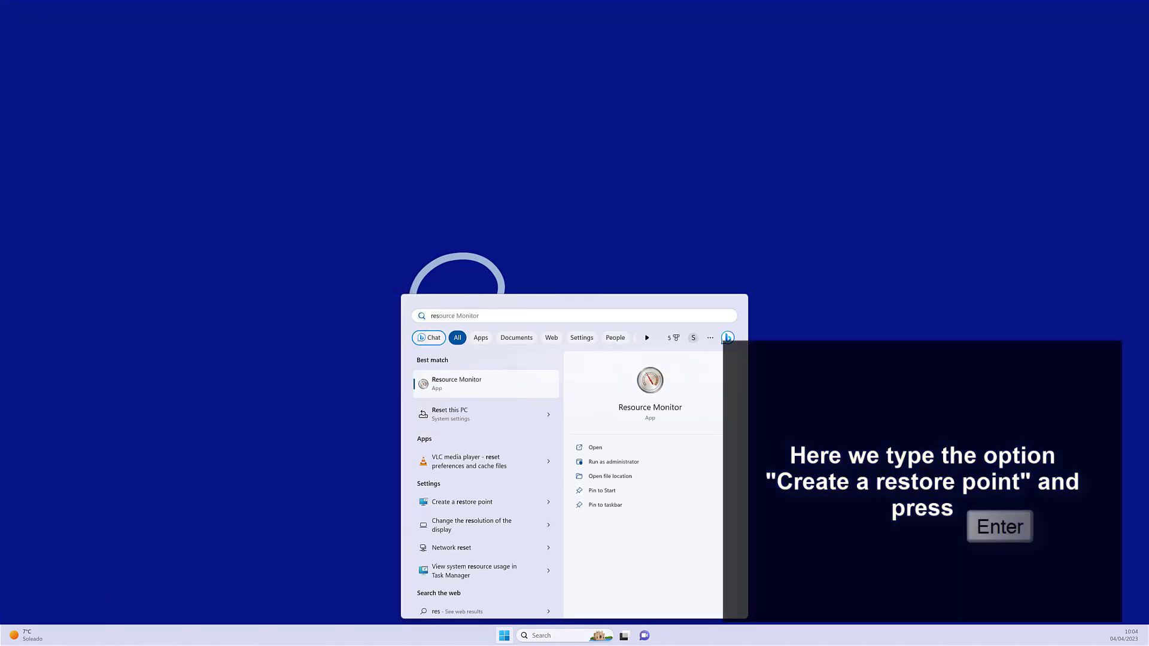
pyautogui.write('tore')
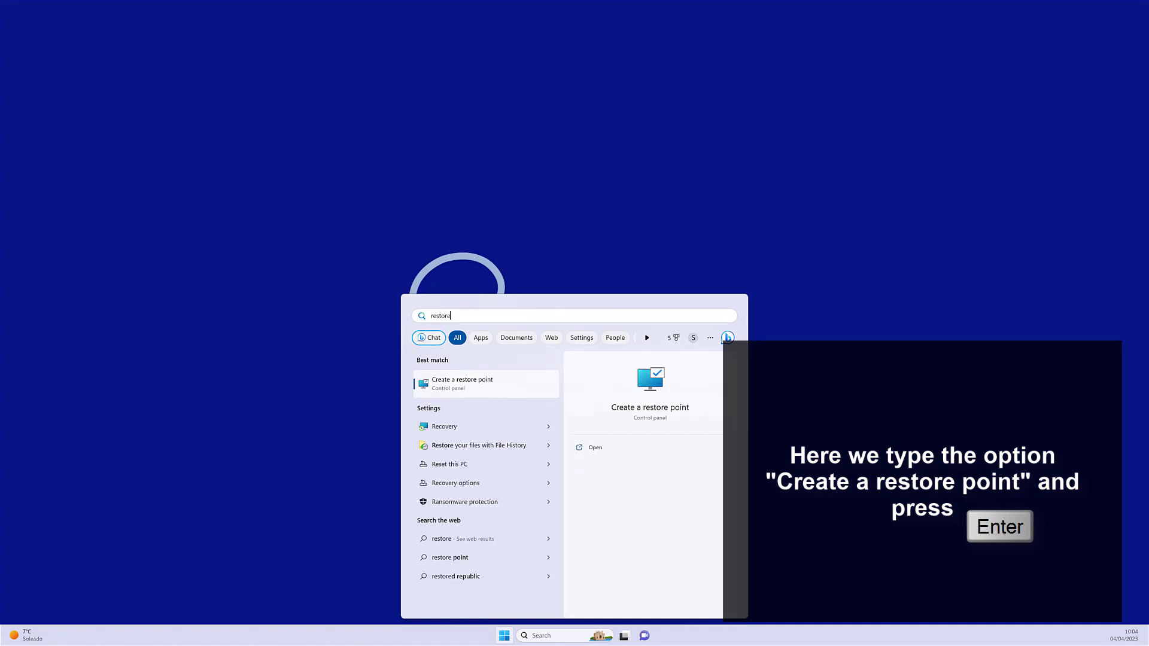
pyautogui.press('Return')
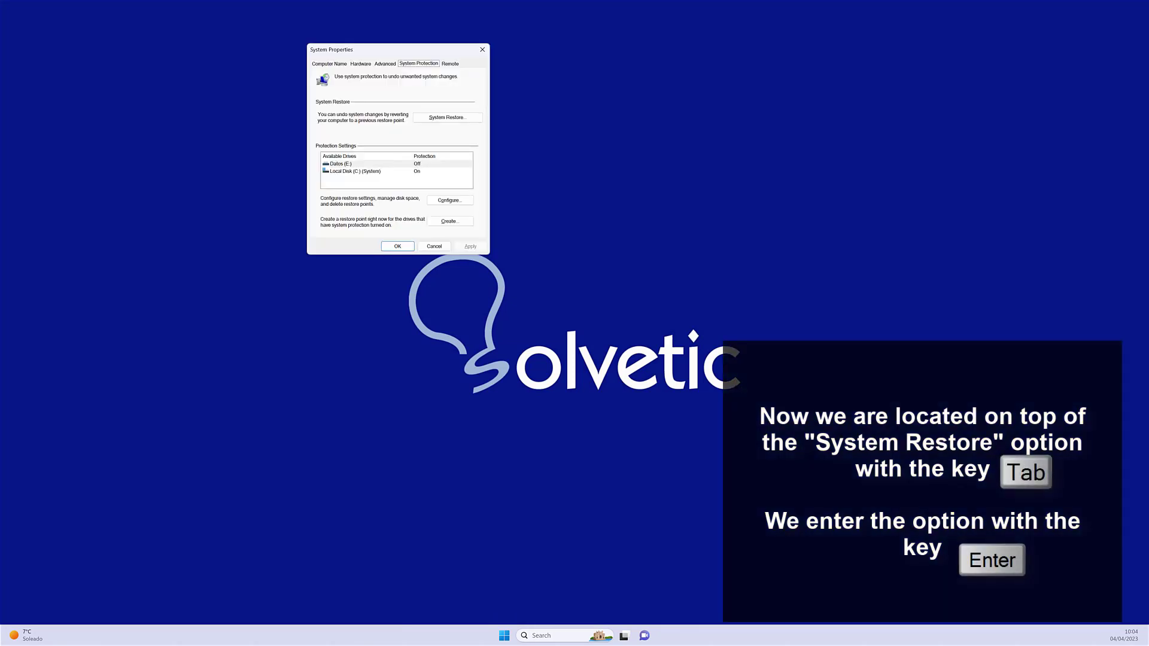
# Launch System Restore and proceed to the list of available restore points.
pyautogui.press('Tab')
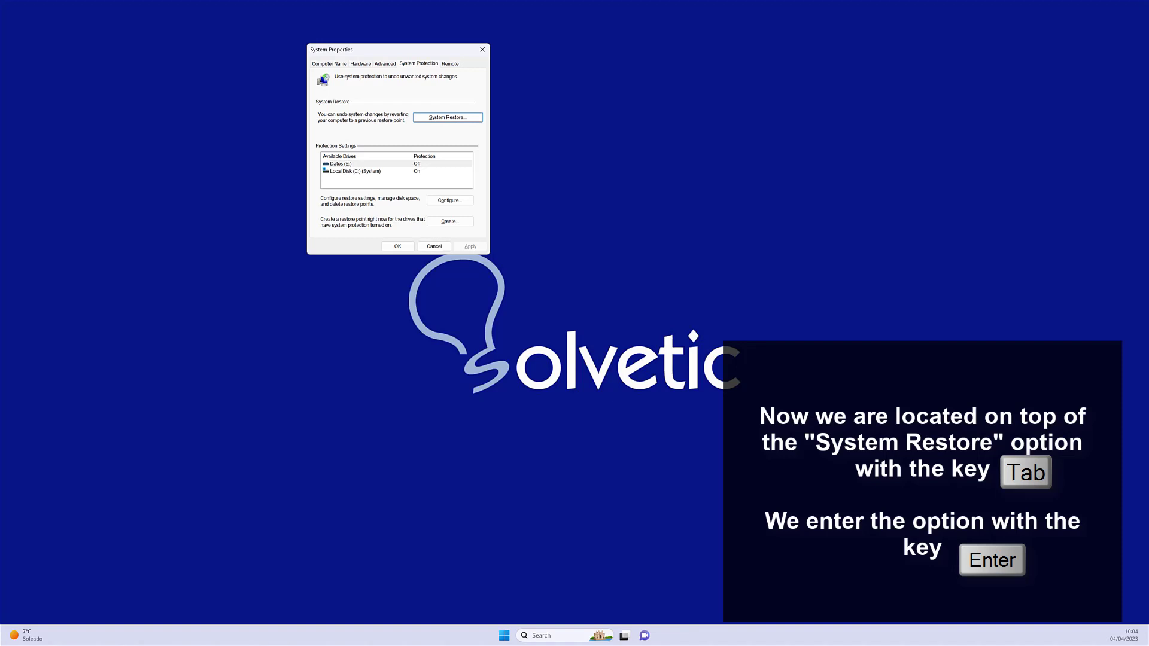
pyautogui.press('Return')
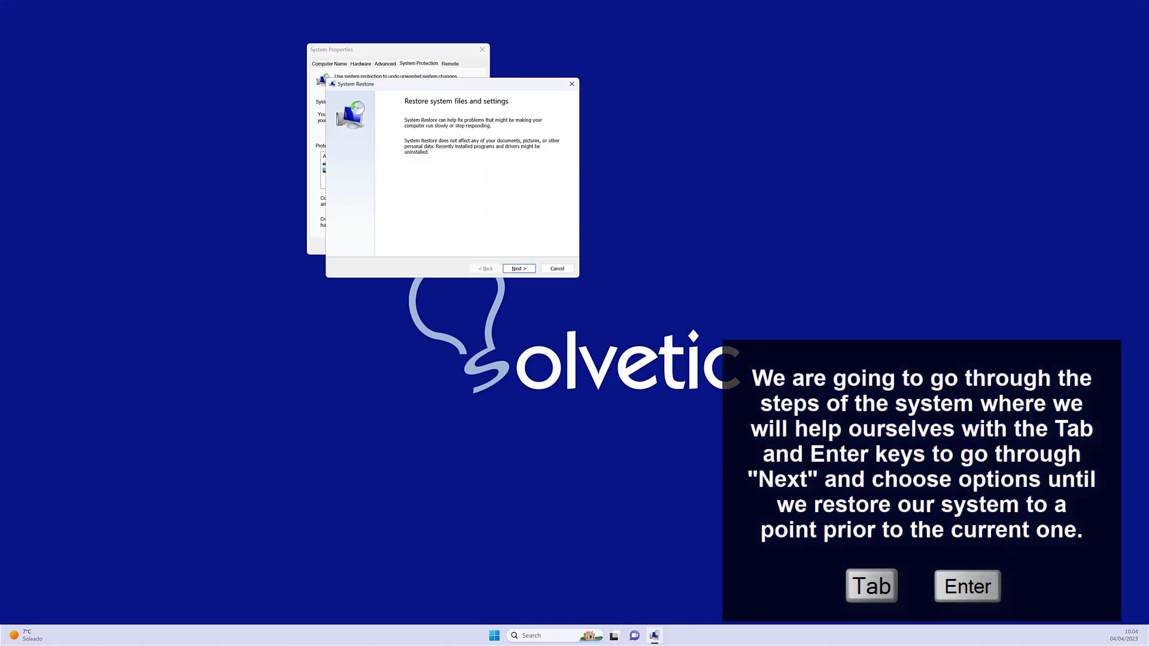
pyautogui.press('Tab')
pyautogui.press('Tab')
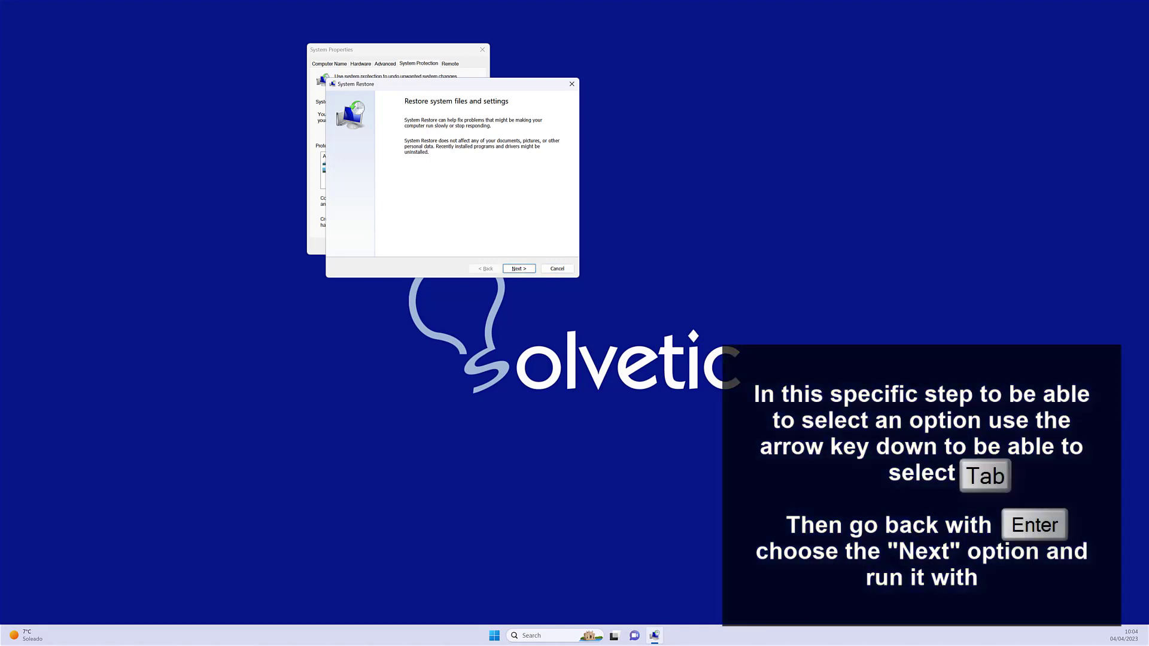
pyautogui.press('Return')
pyautogui.press('Down')
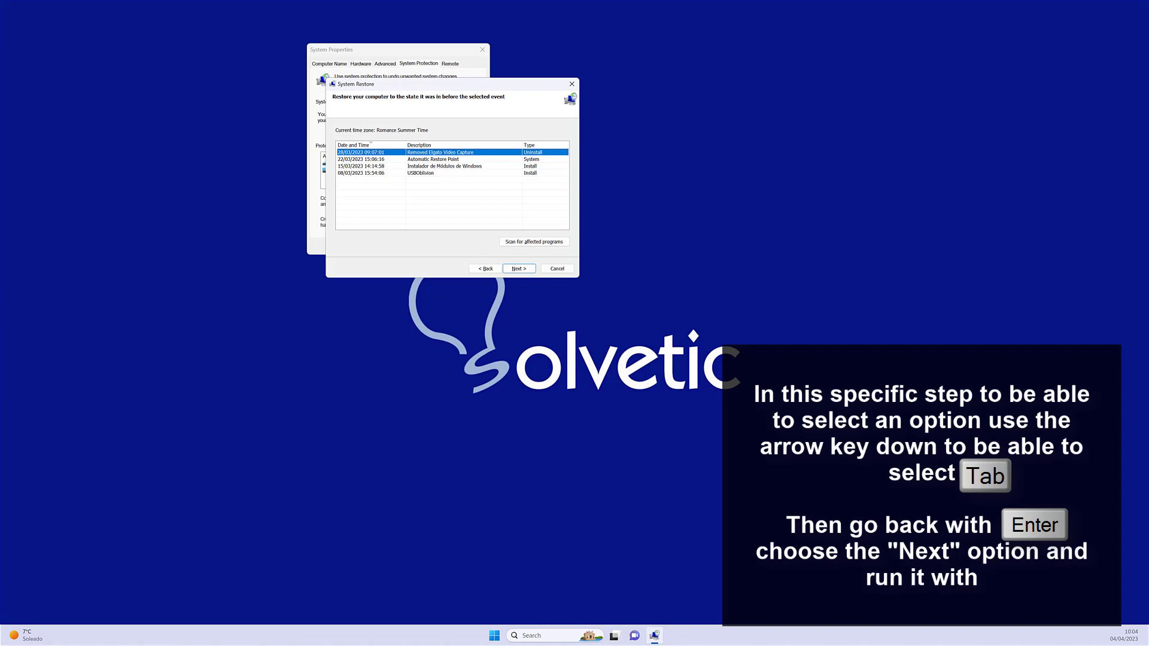
# Choose the USBOblivion restore point dated 08/03/2023 15:54:06 as the state to restore.
pyautogui.press('Down')
pyautogui.press('Down')
pyautogui.press('Down')
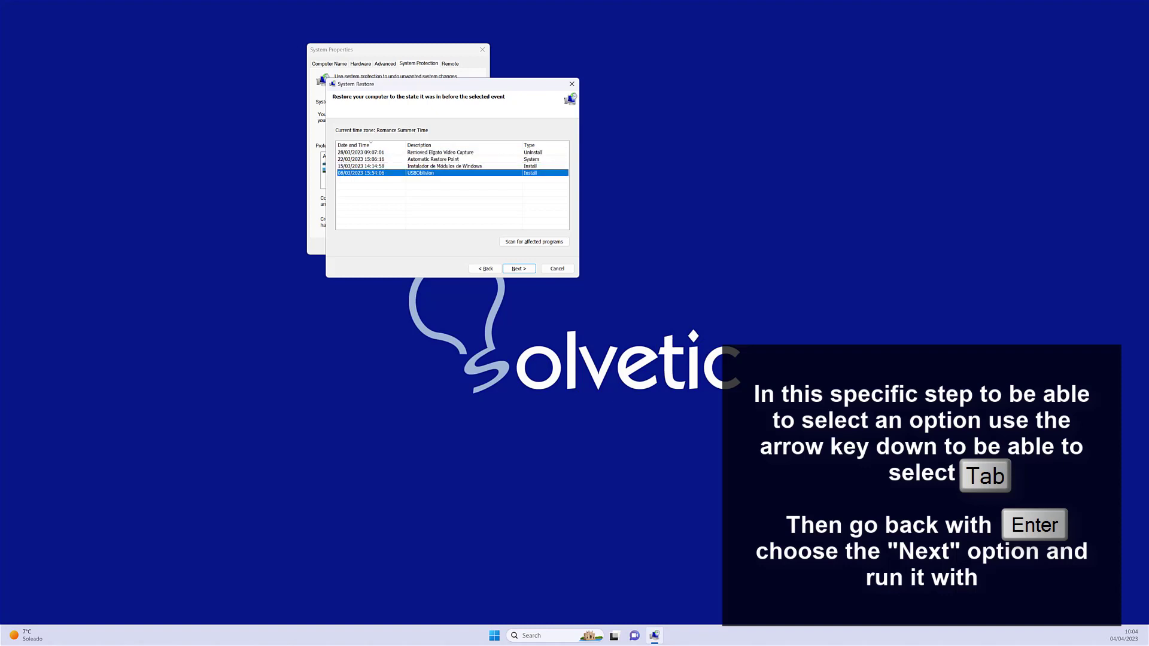
pyautogui.press('Up')
pyautogui.press('Up')
pyautogui.press('Up')
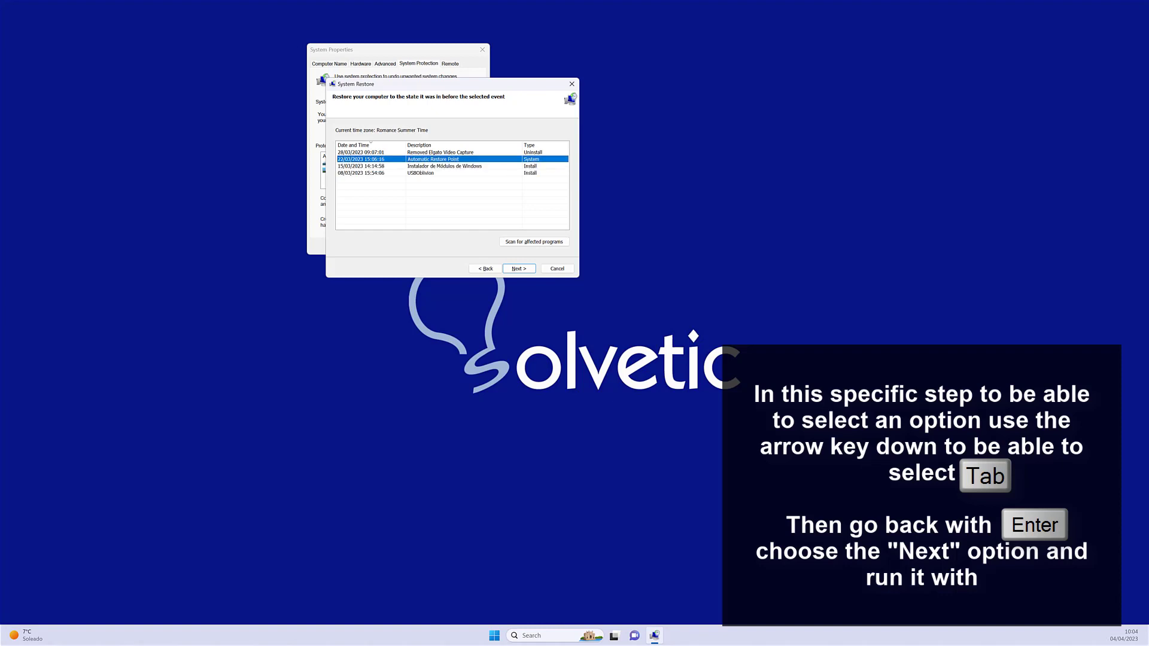
pyautogui.press('Down')
pyautogui.press('Down')
pyautogui.press('Down')
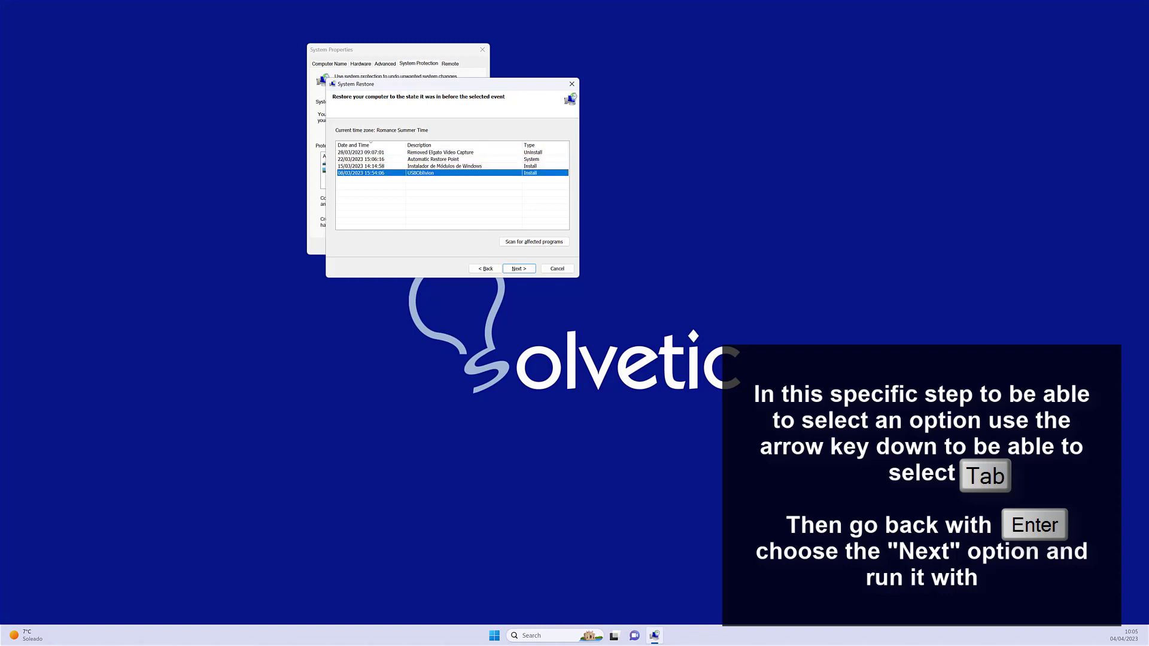
pyautogui.press('Tab')
pyautogui.press('Tab')
pyautogui.press('Tab')
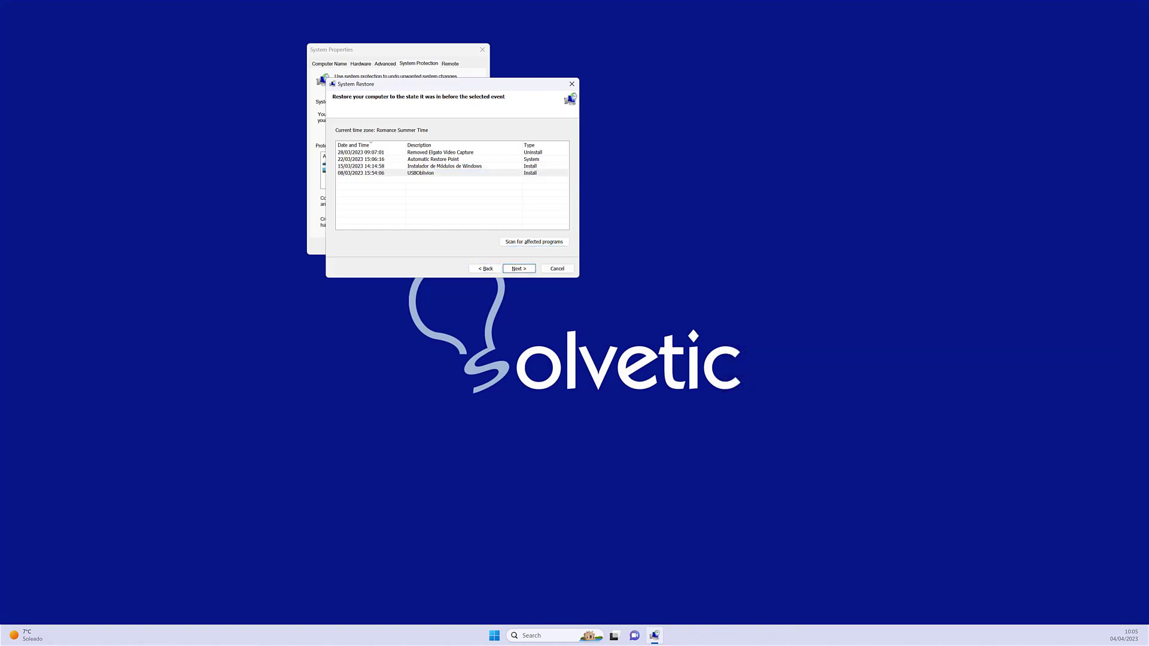